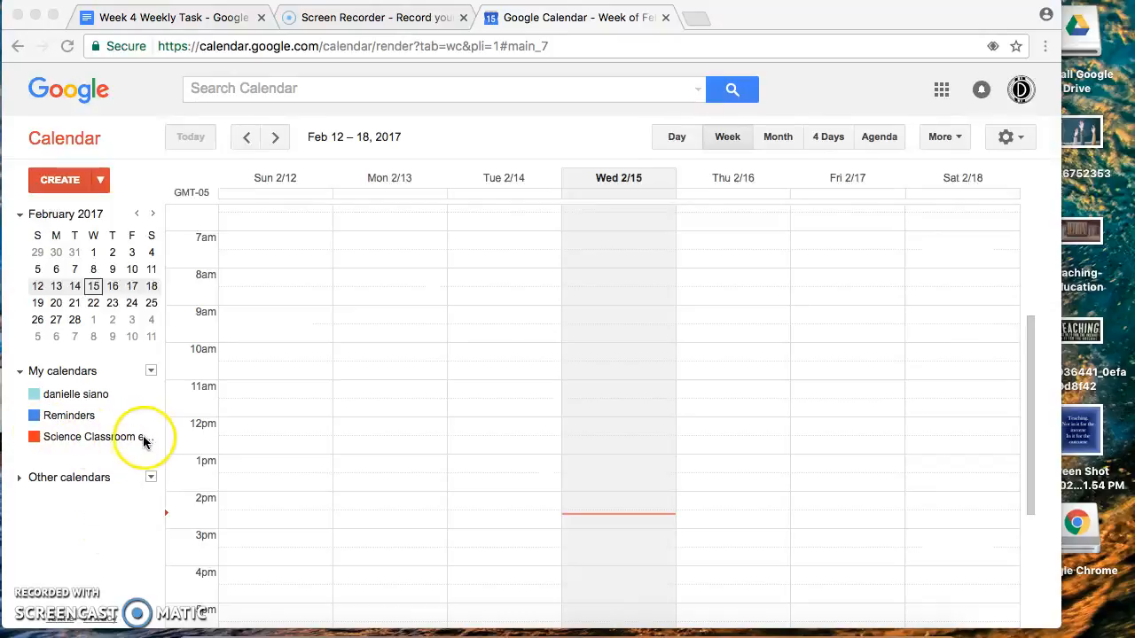
Step: Start a new calendar named "Ed Tech class" with the description "period 1"
click(150, 372)
click(150, 373)
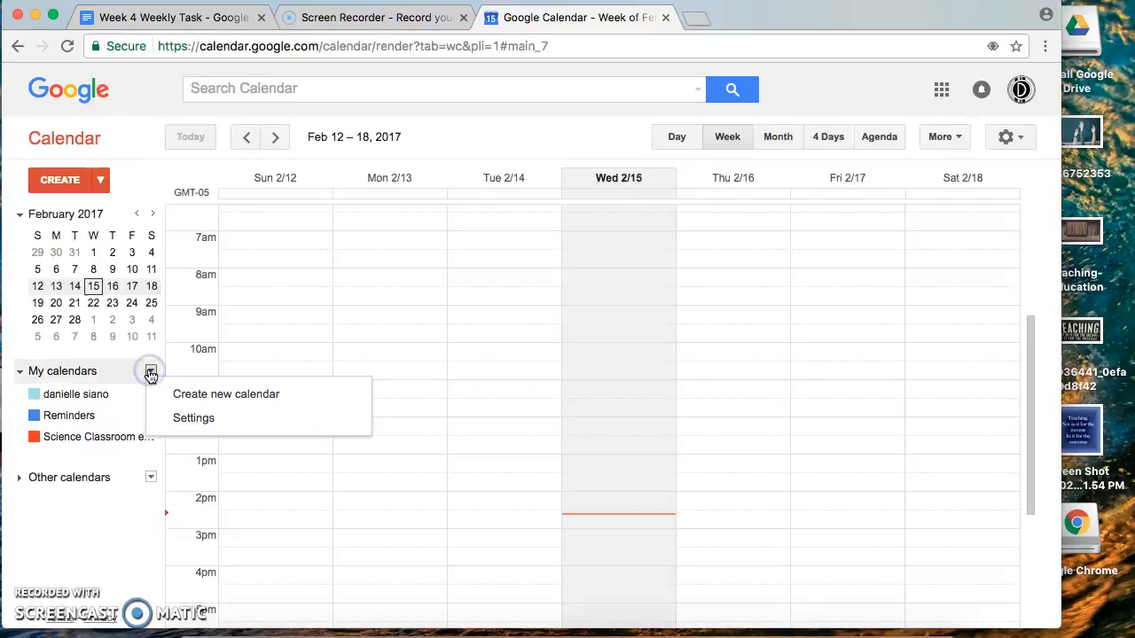
click(171, 394)
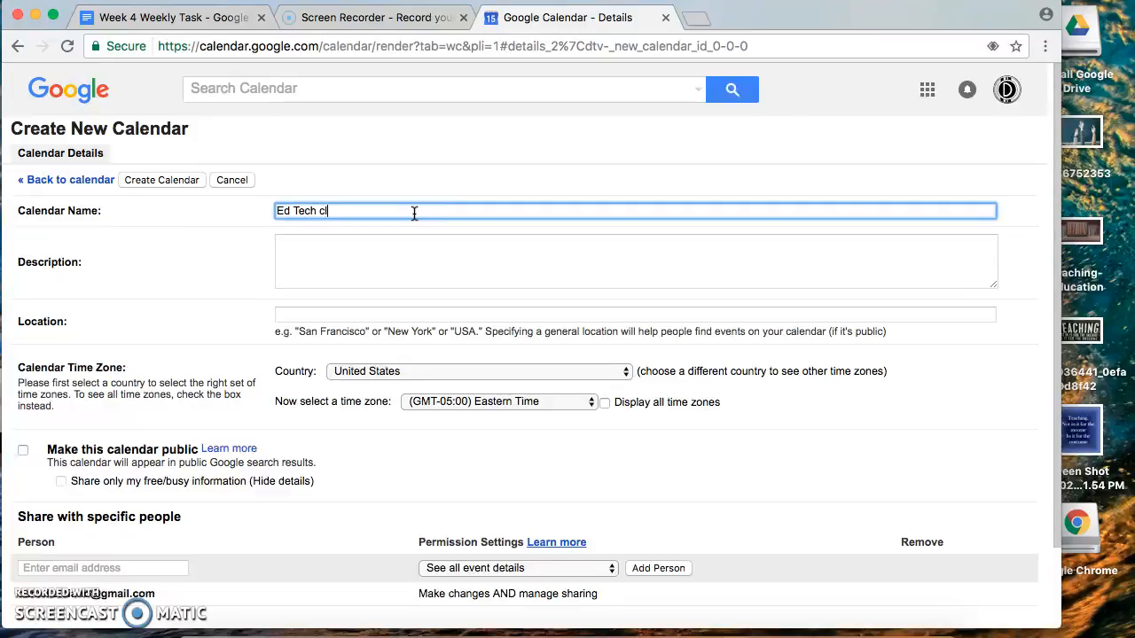
click(400, 256)
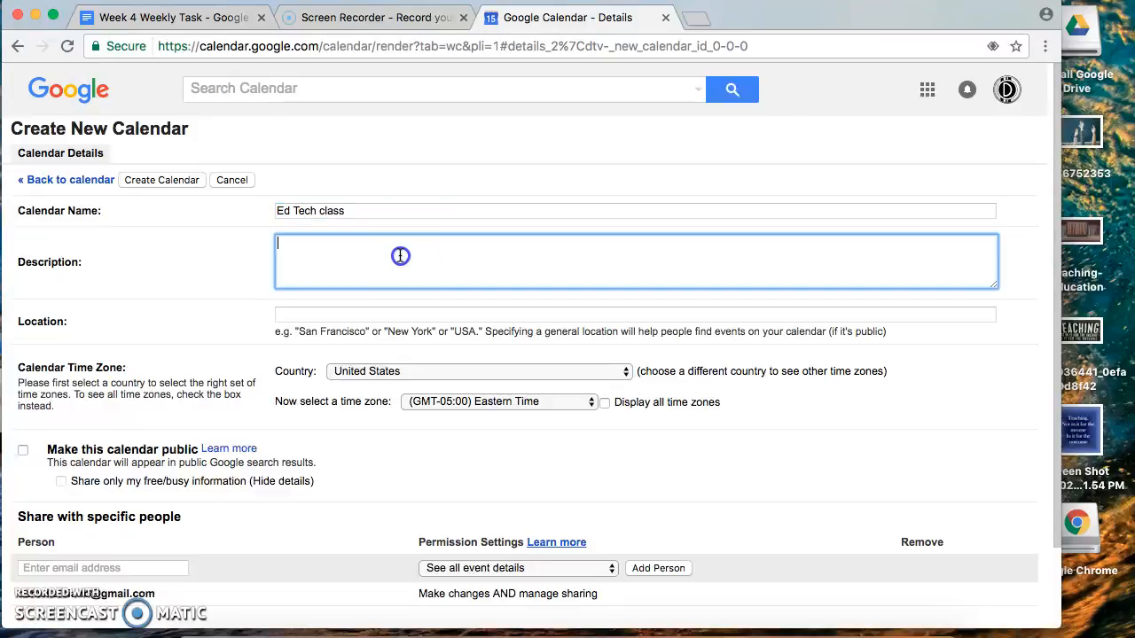
text(period 1)
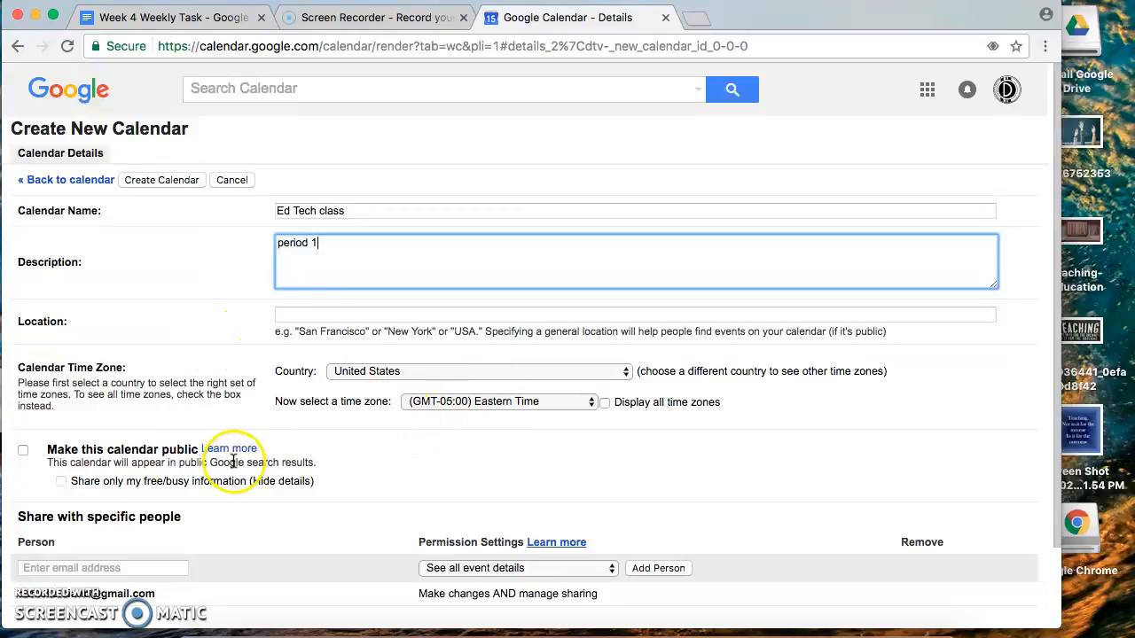
Step: Keep the sharing permission at "See all event details" without adding anyone, and create the calendar
scroll(335, 481, down, 3)
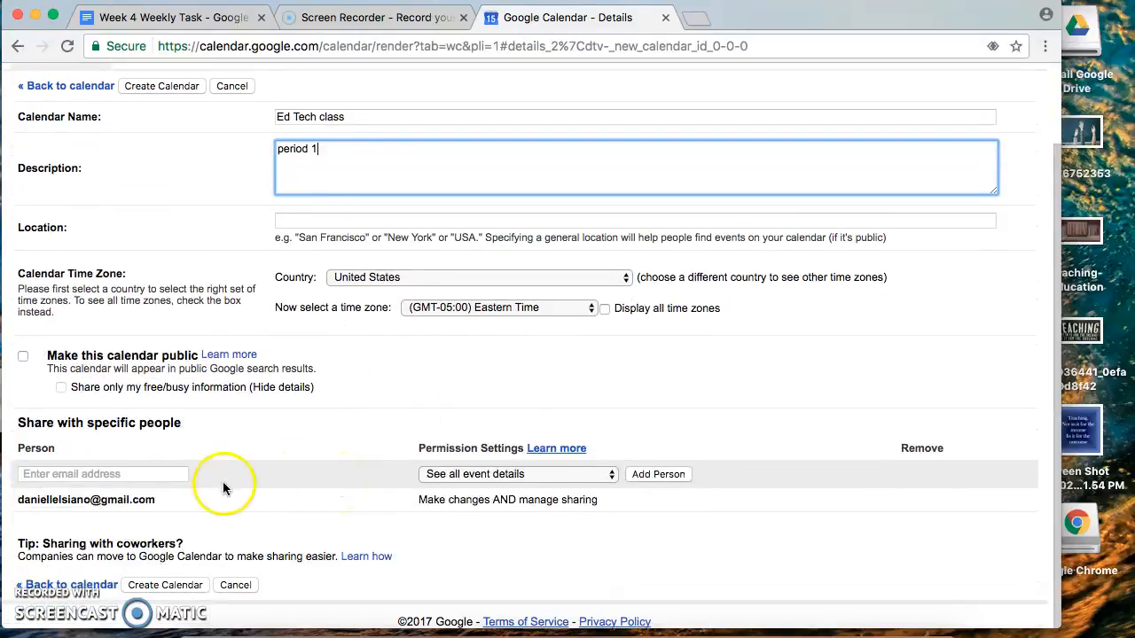
click(139, 474)
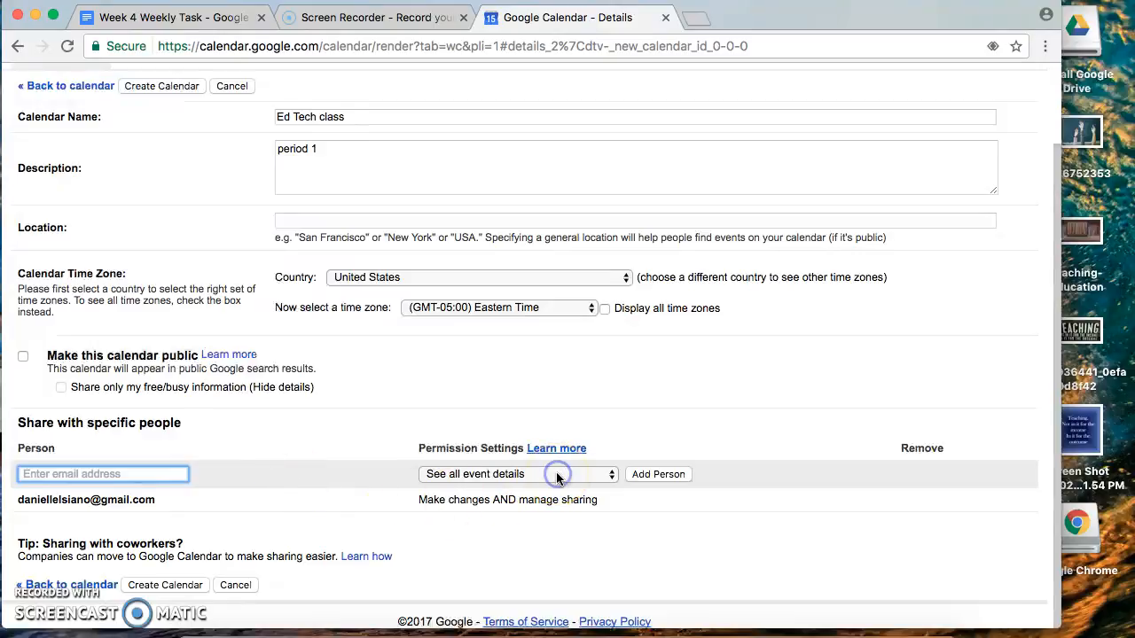
click(532, 475)
click(530, 477)
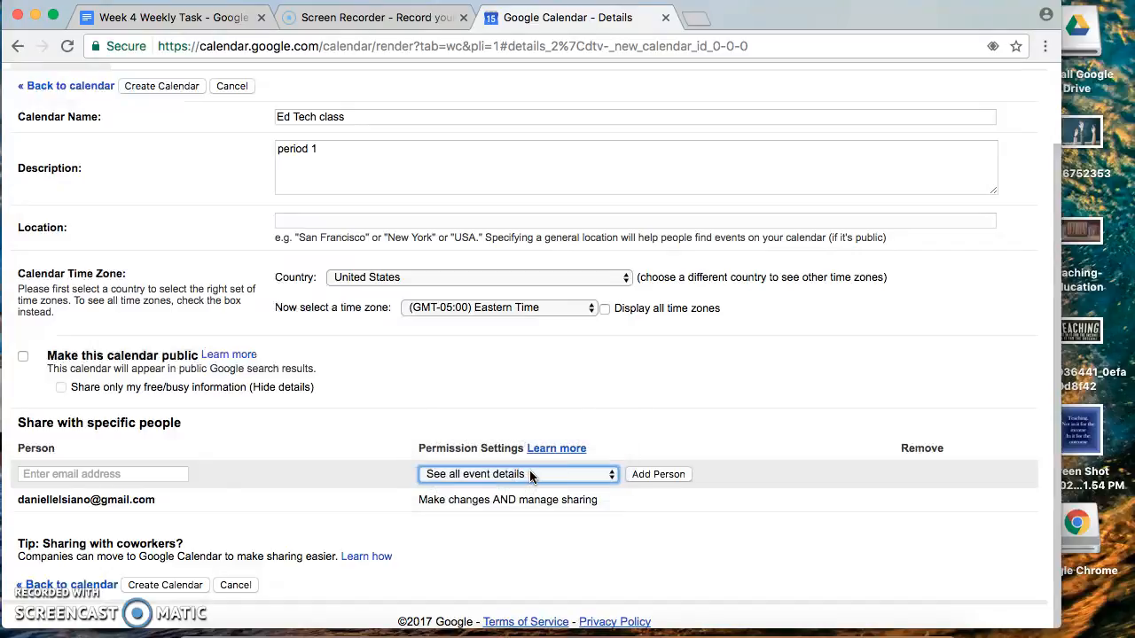
click(569, 475)
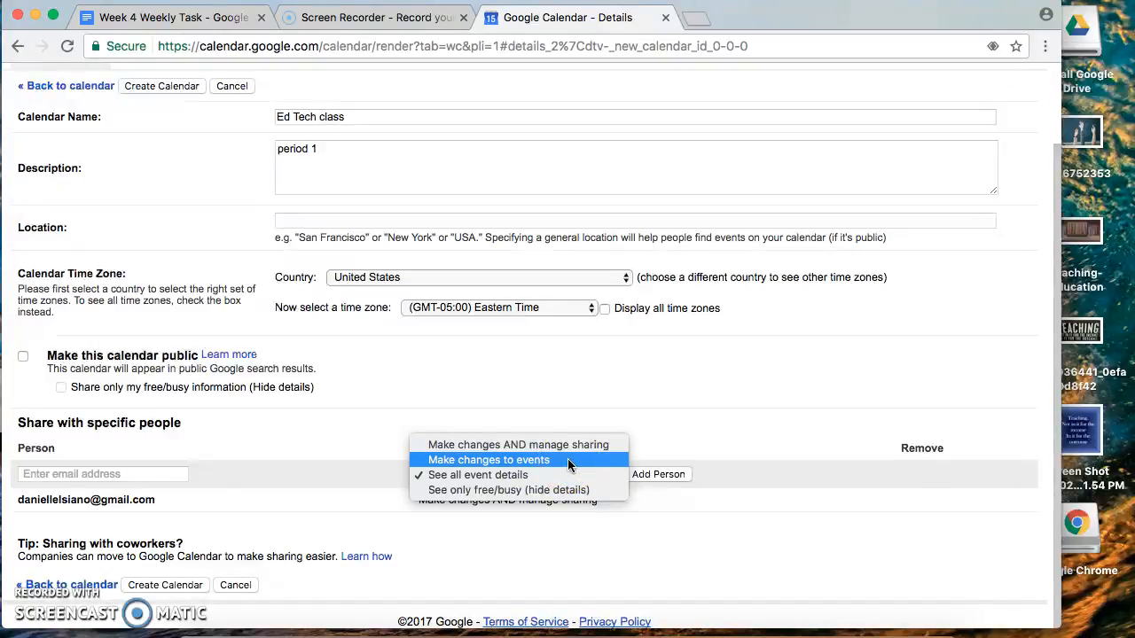
click(557, 474)
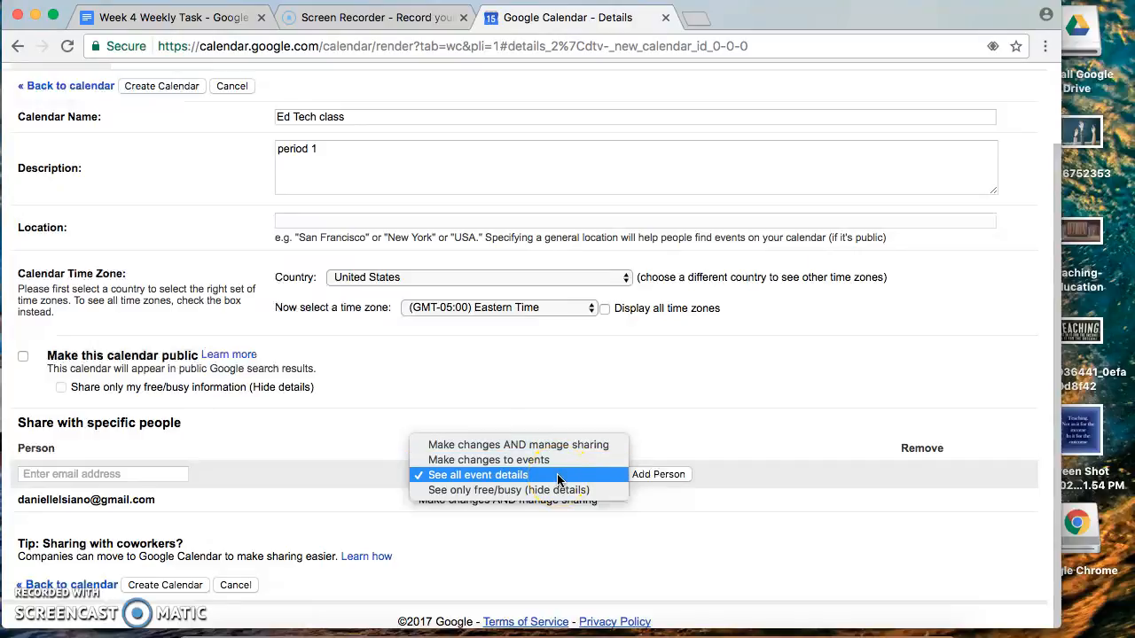
click(558, 479)
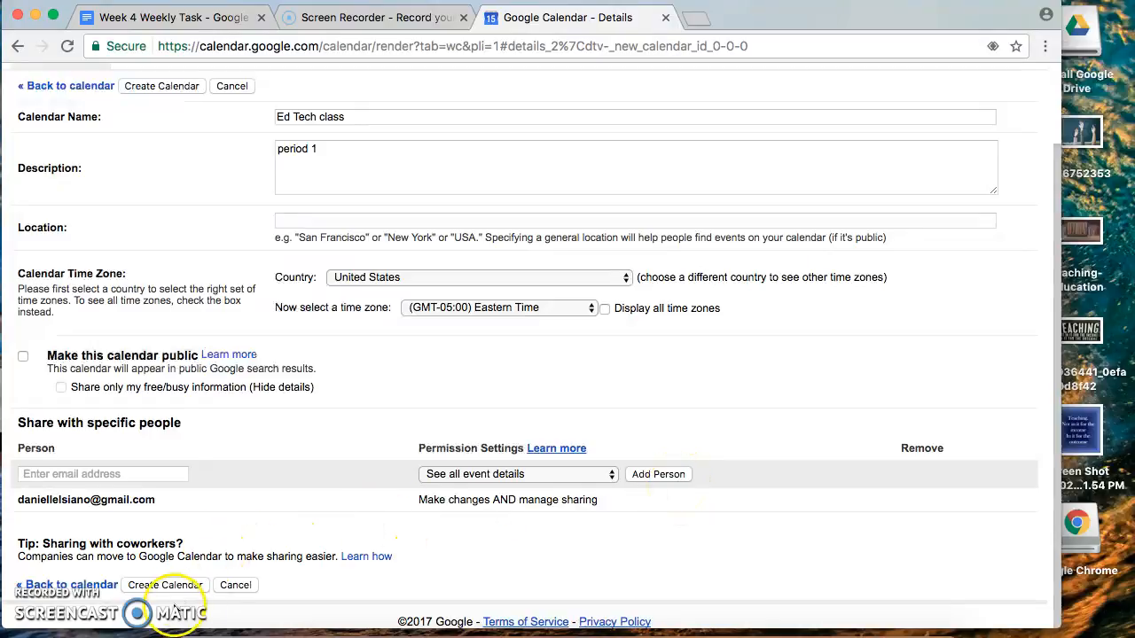
click(166, 585)
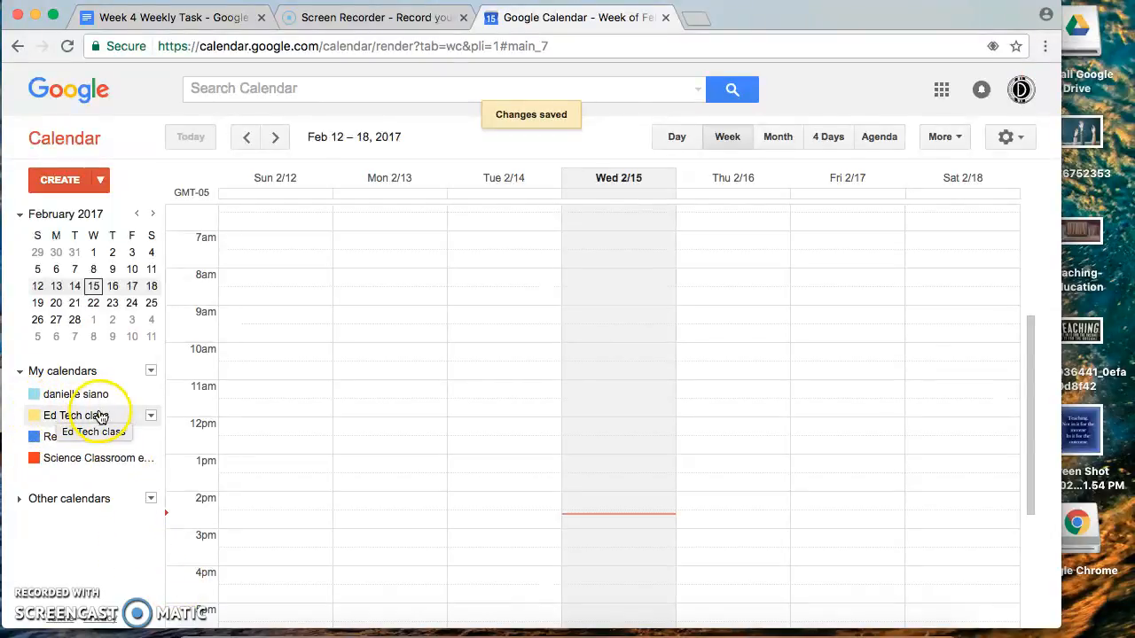
Step: Hide the personal, Reminders and Science Classroom calendars so only Ed Tech class is shown
click(34, 394)
click(34, 436)
click(53, 458)
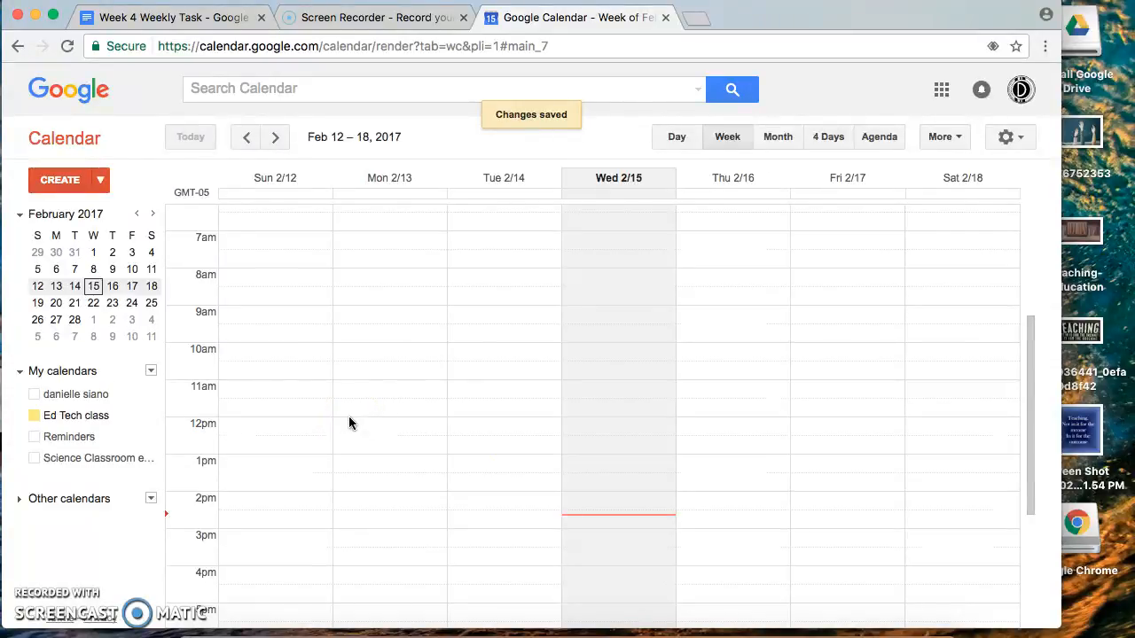
Step: Open and discard a blank event, and switch the calendar to month view
click(77, 191)
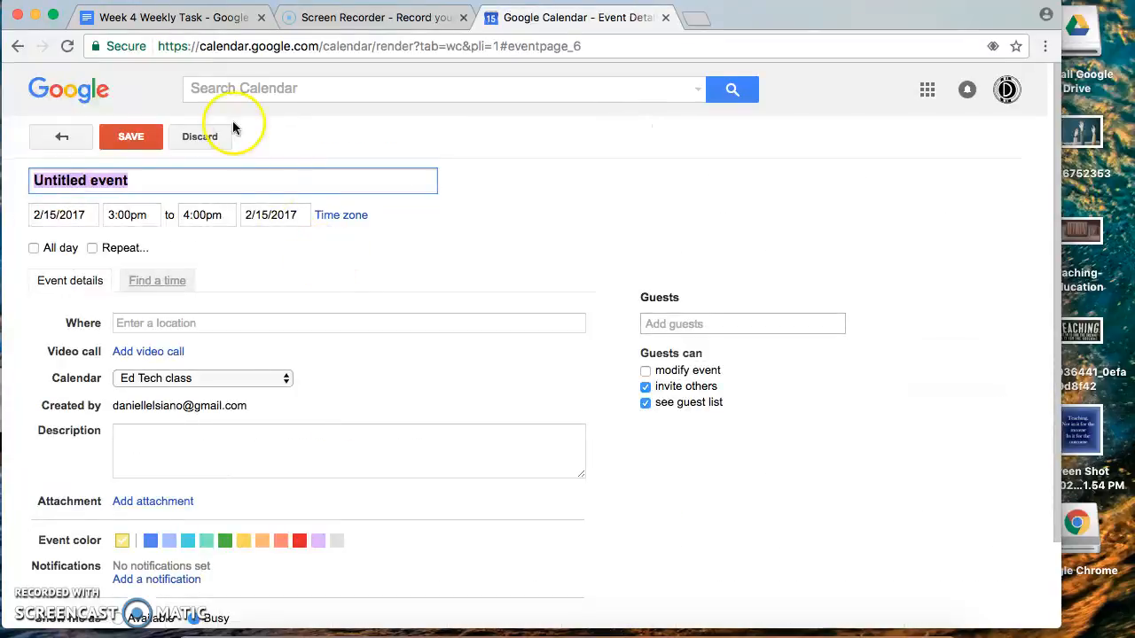
click(211, 138)
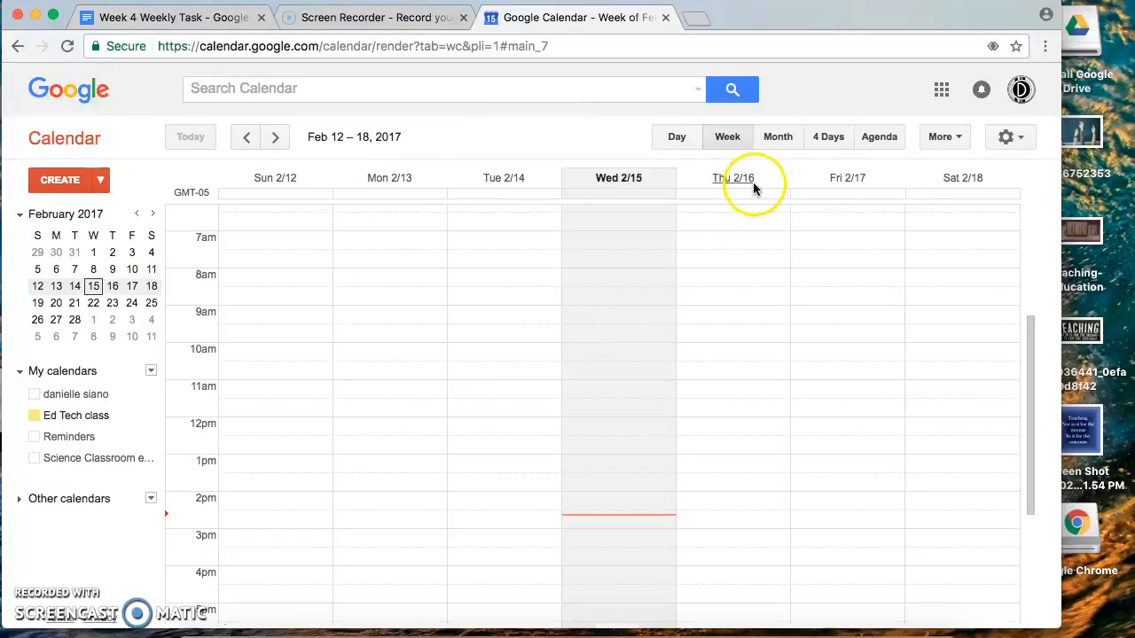
click(774, 141)
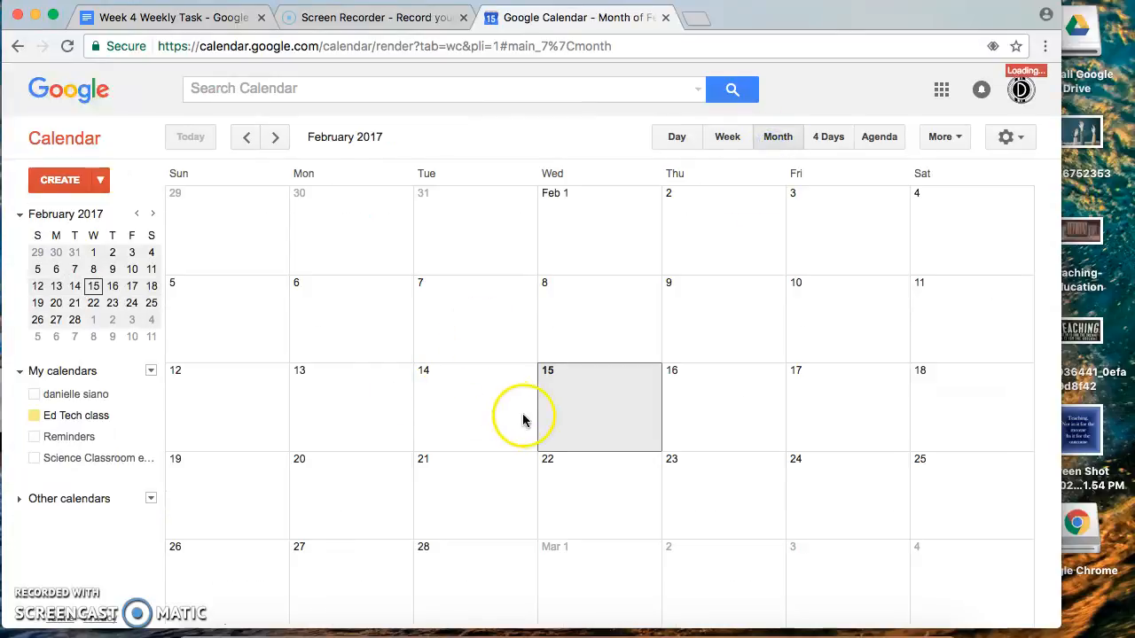
Step: Create an event titled "Homework" on 2/15/2017 in the Ed Tech class calendar and set its end time to 3:00pm
click(740, 393)
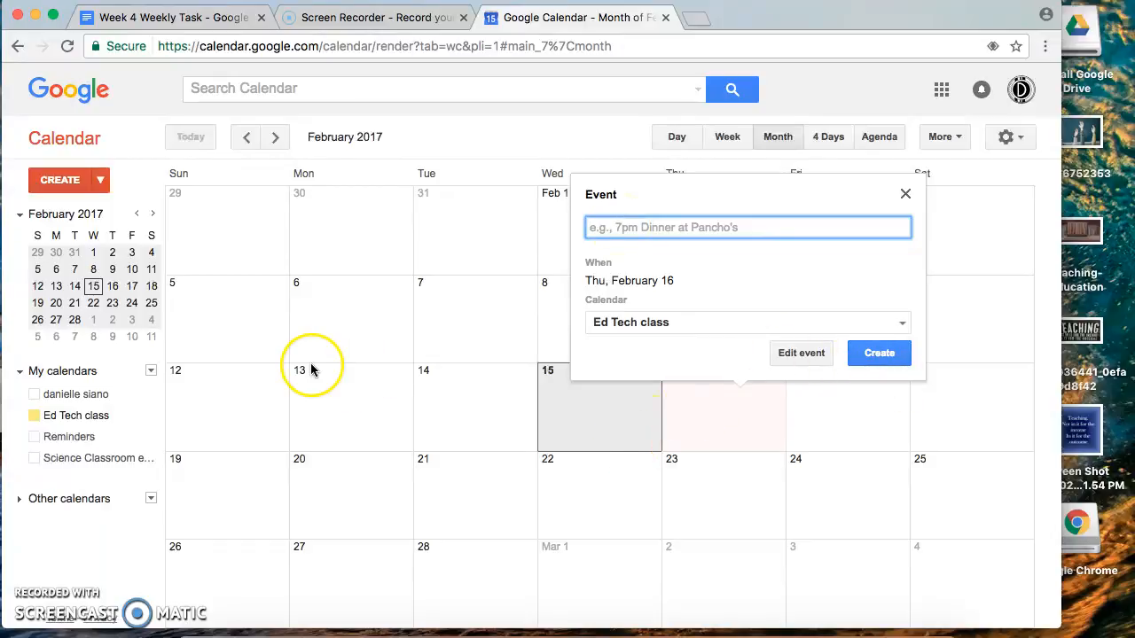
click(73, 180)
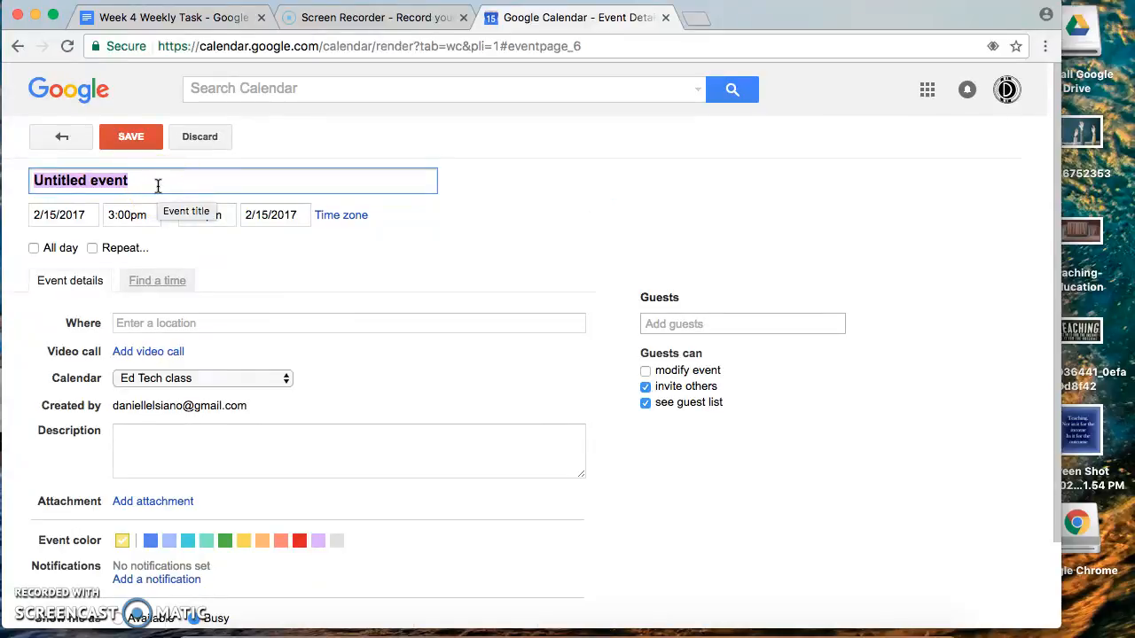
text(Homework)
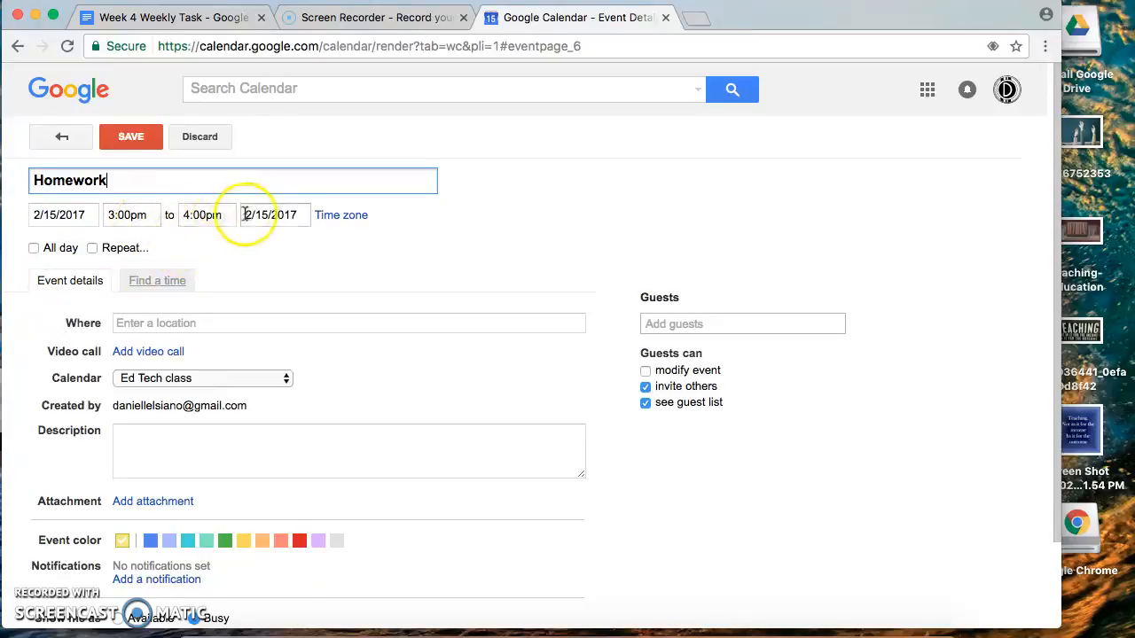
click(175, 216)
click(228, 237)
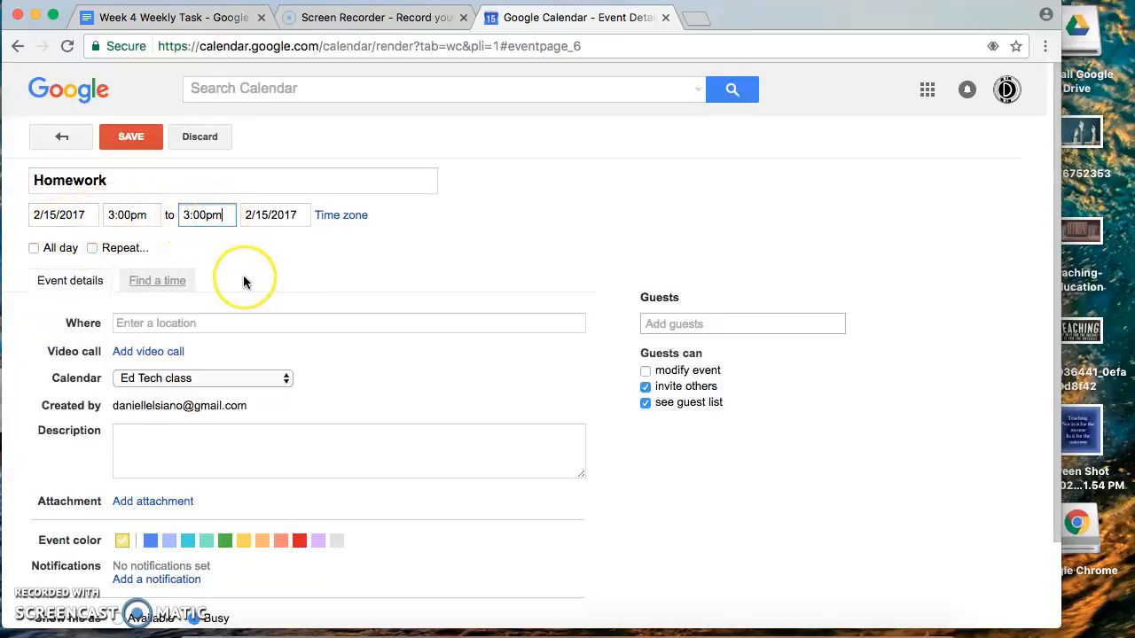
Step: Enter "math homework" as the Homework event's description
scroll(243, 275, down, 1)
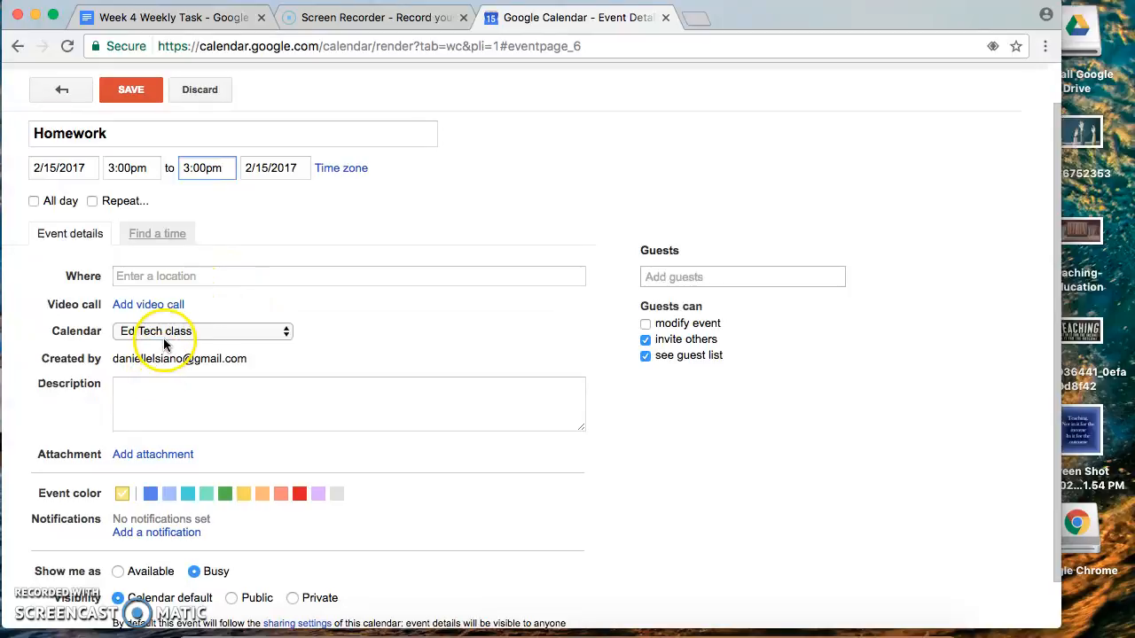
click(207, 407)
text(math homework)
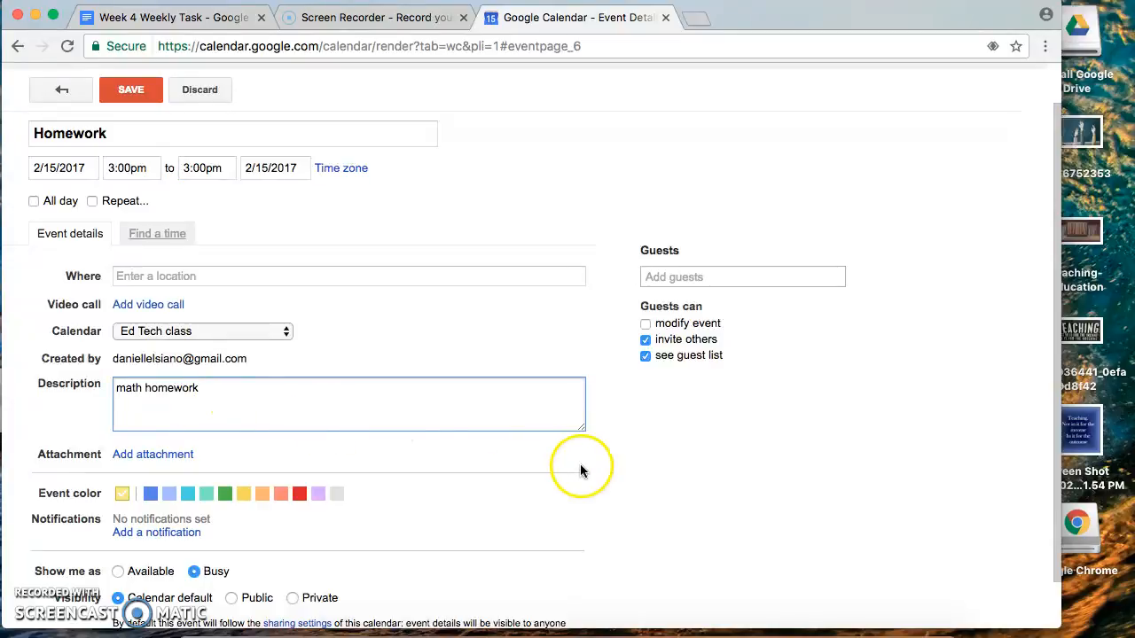
Step: Remove the guests' permissions to invite others and see the guest list, and save the Homework event
scroll(580, 468, down, 1)
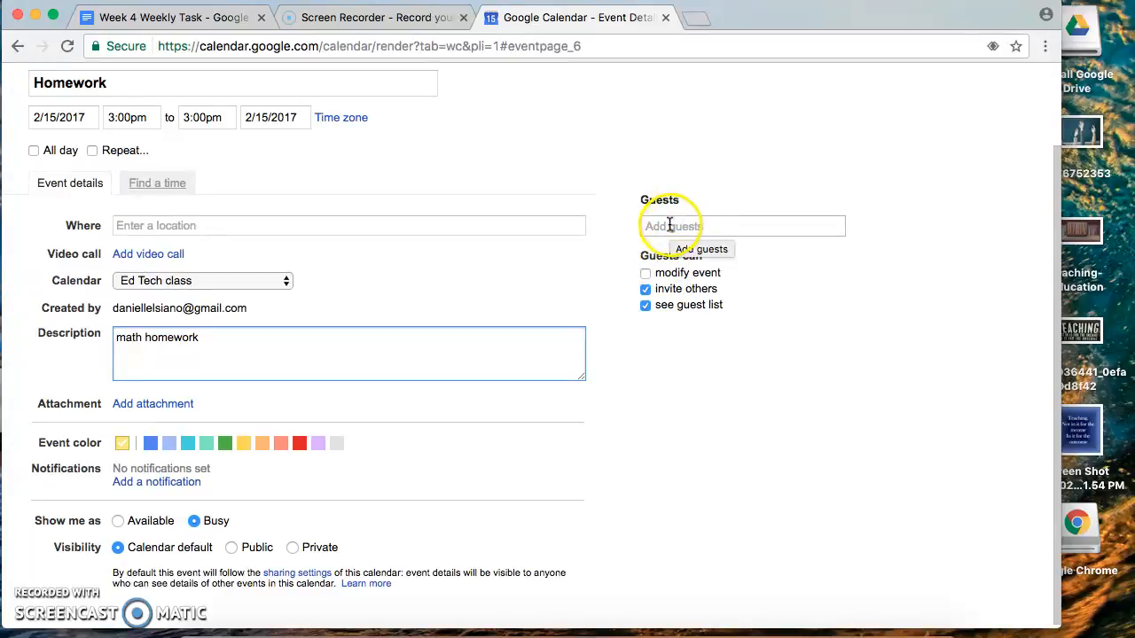
scroll(614, 283, down, 1)
click(647, 286)
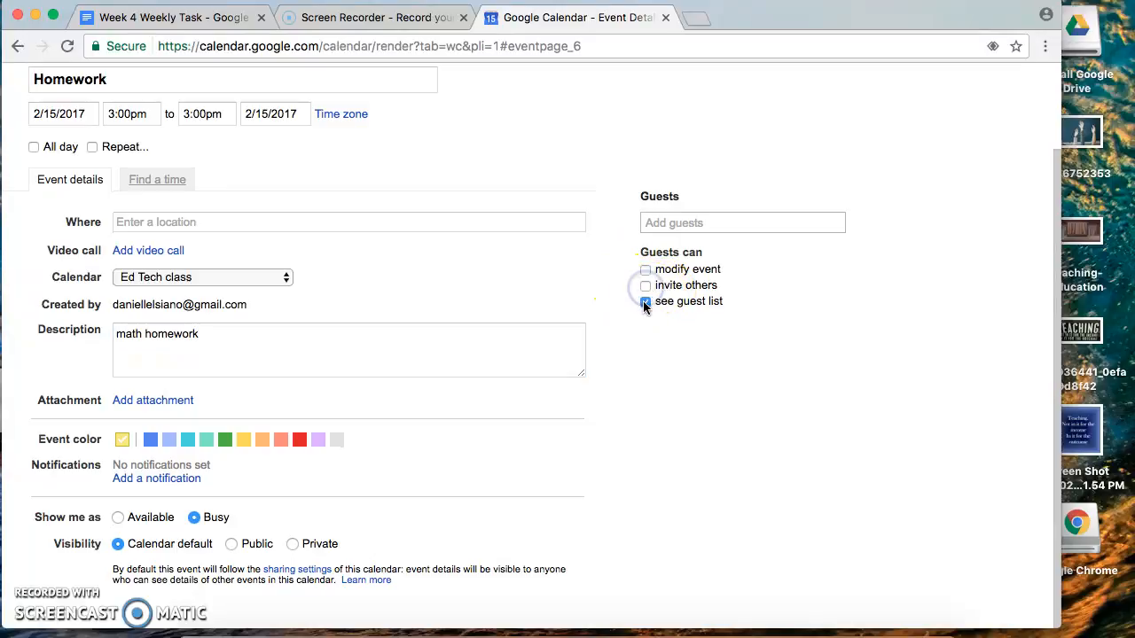
click(645, 301)
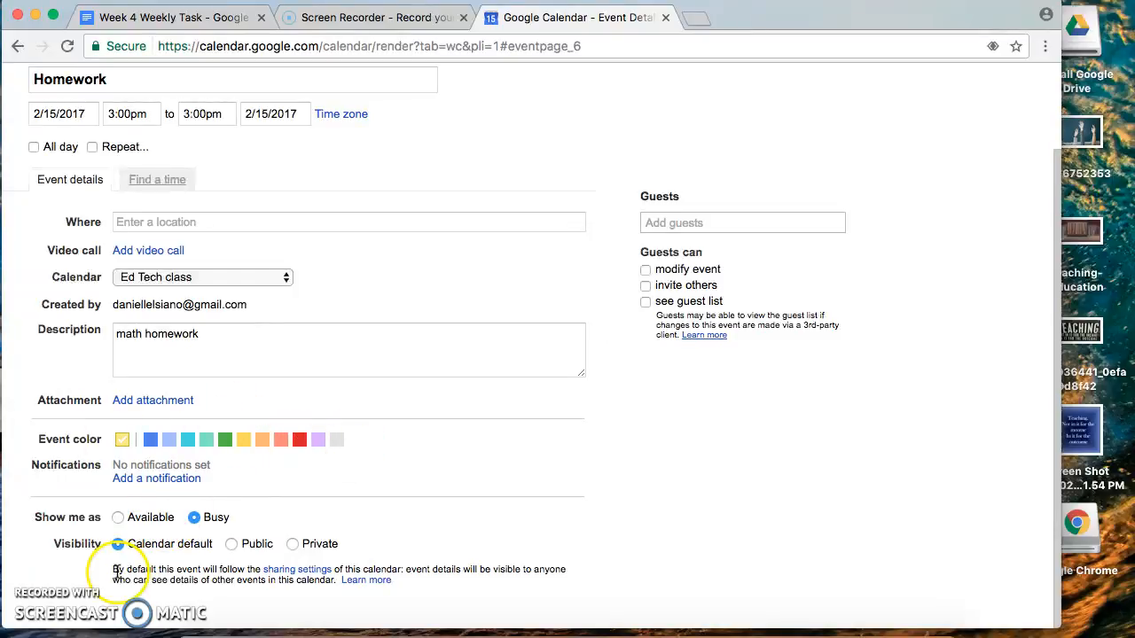
scroll(503, 442, up, 3)
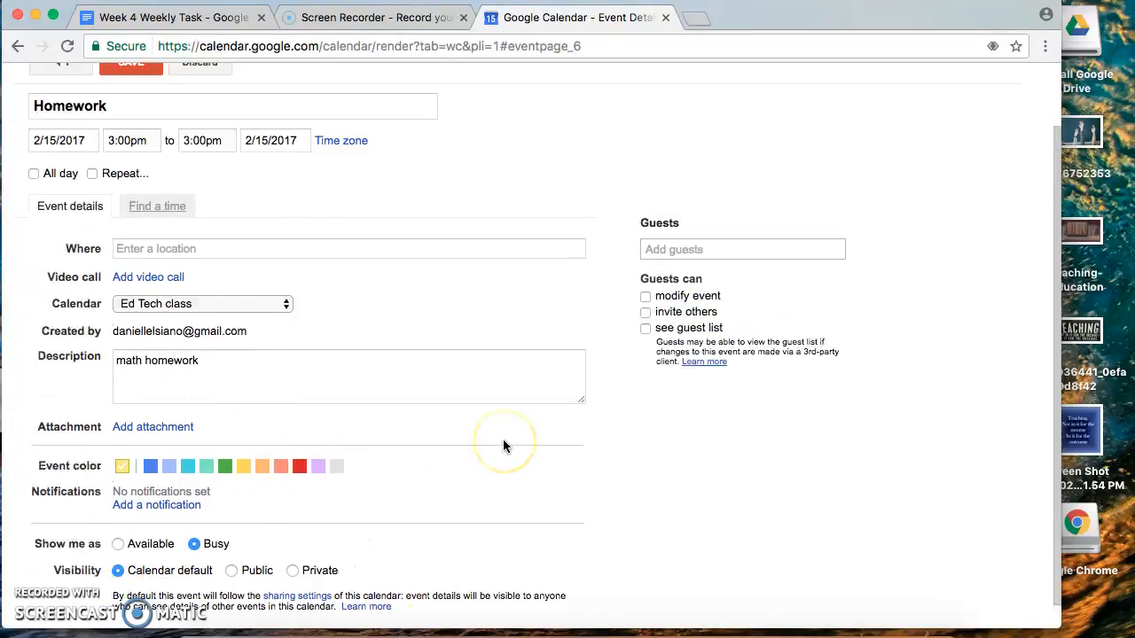
click(137, 138)
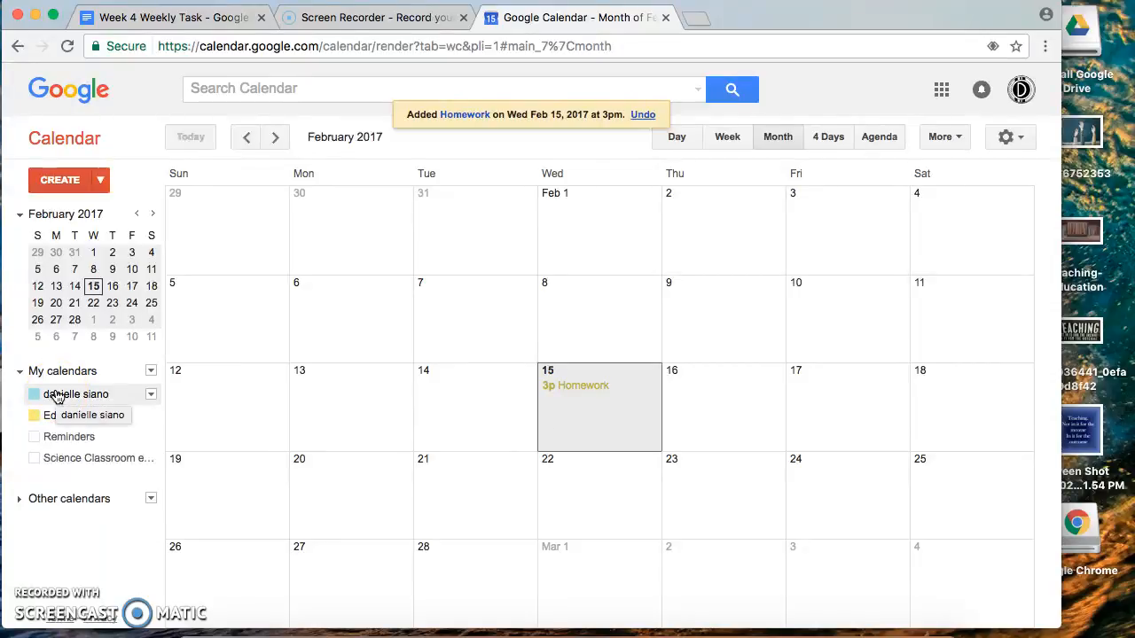
Step: Edit the Homework event to attach the Word file "Art is a tradition in my family.docx" from Google Drive, and save it
click(565, 390)
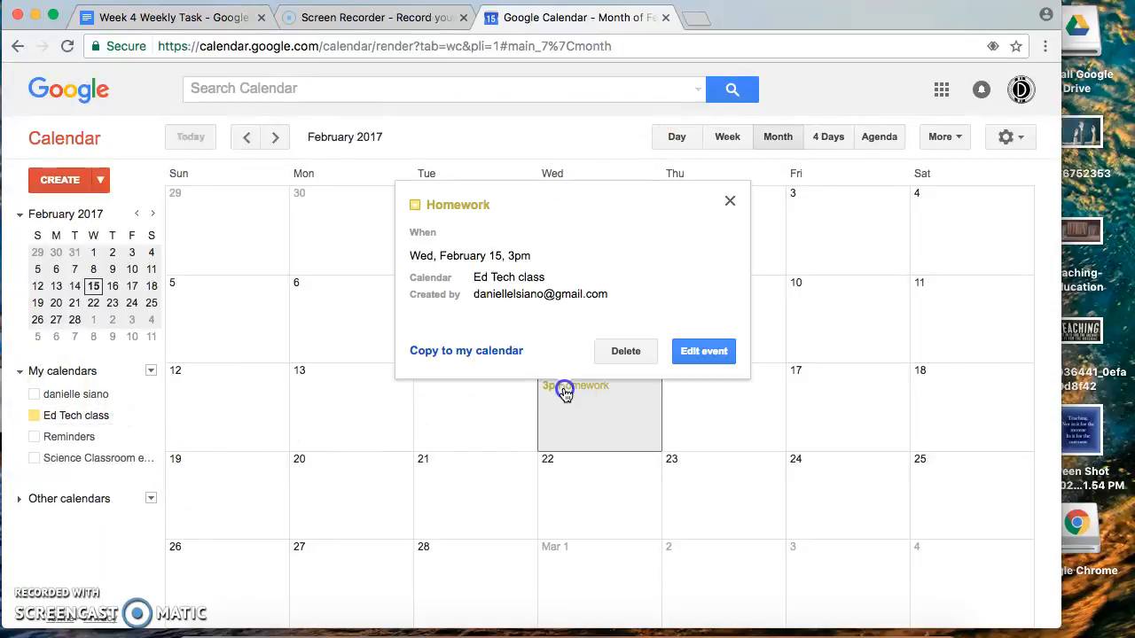
click(701, 349)
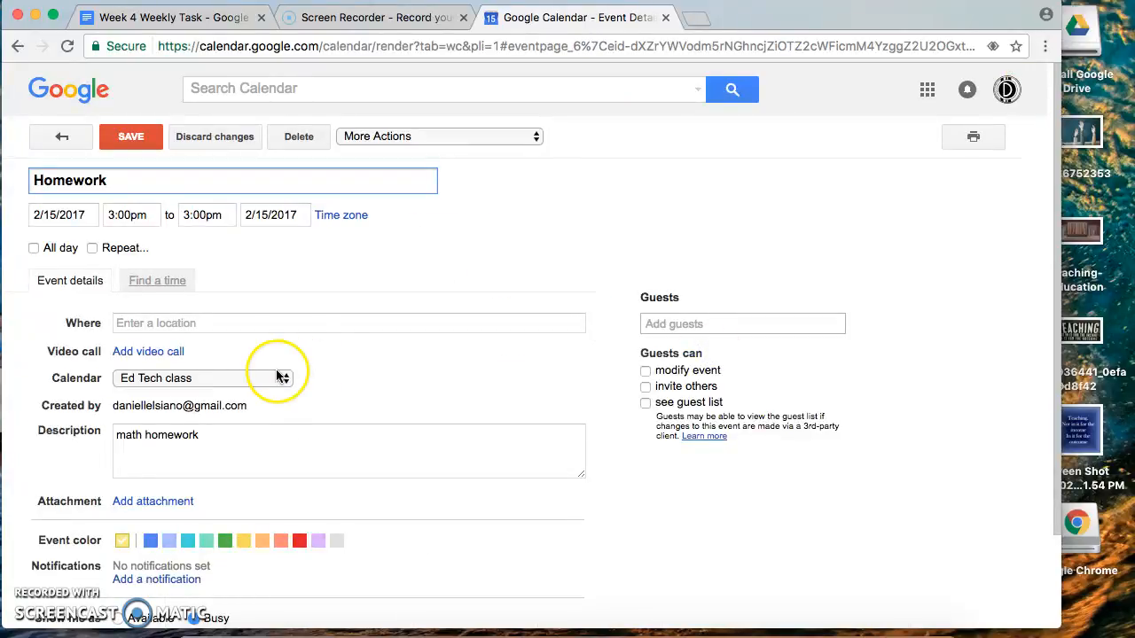
scroll(182, 430, down, 1)
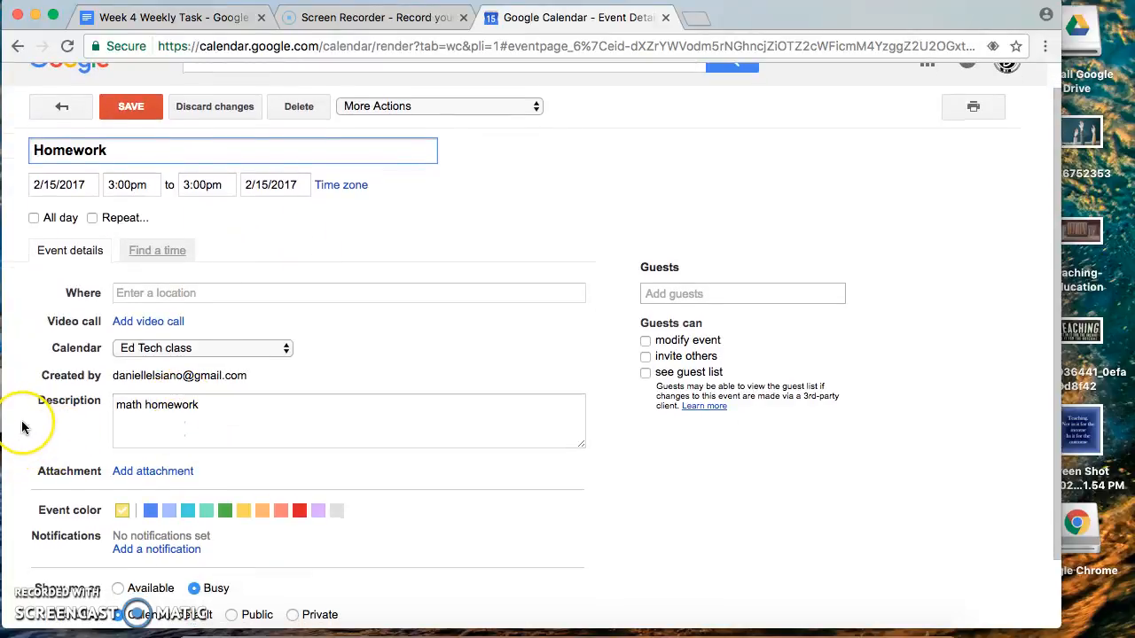
scroll(24, 428, down, 2)
click(139, 413)
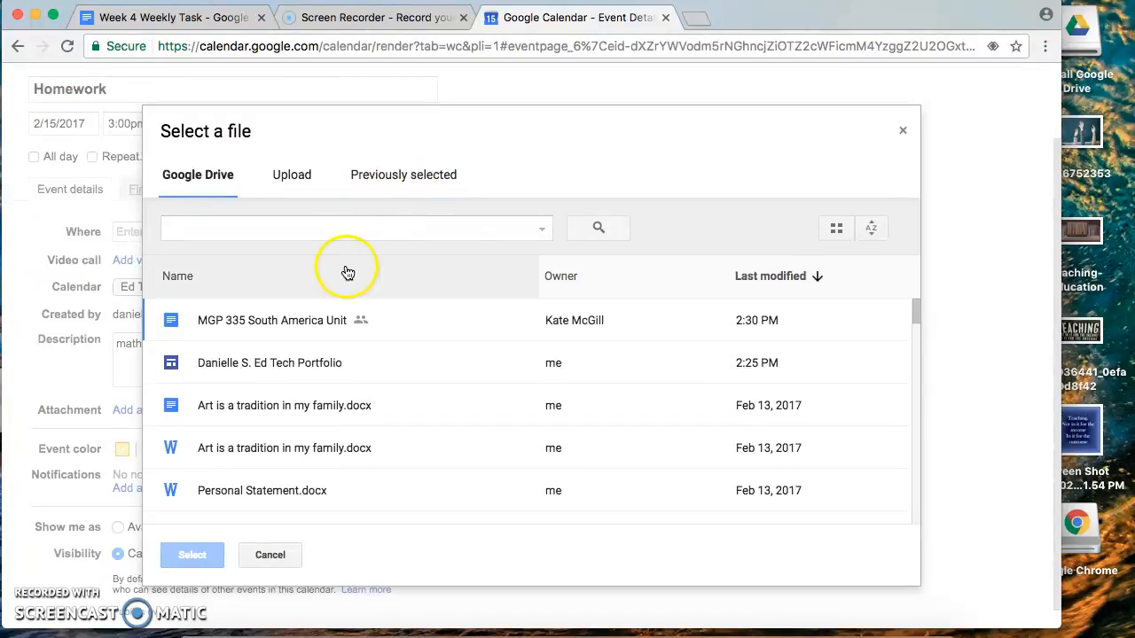
click(246, 454)
click(192, 555)
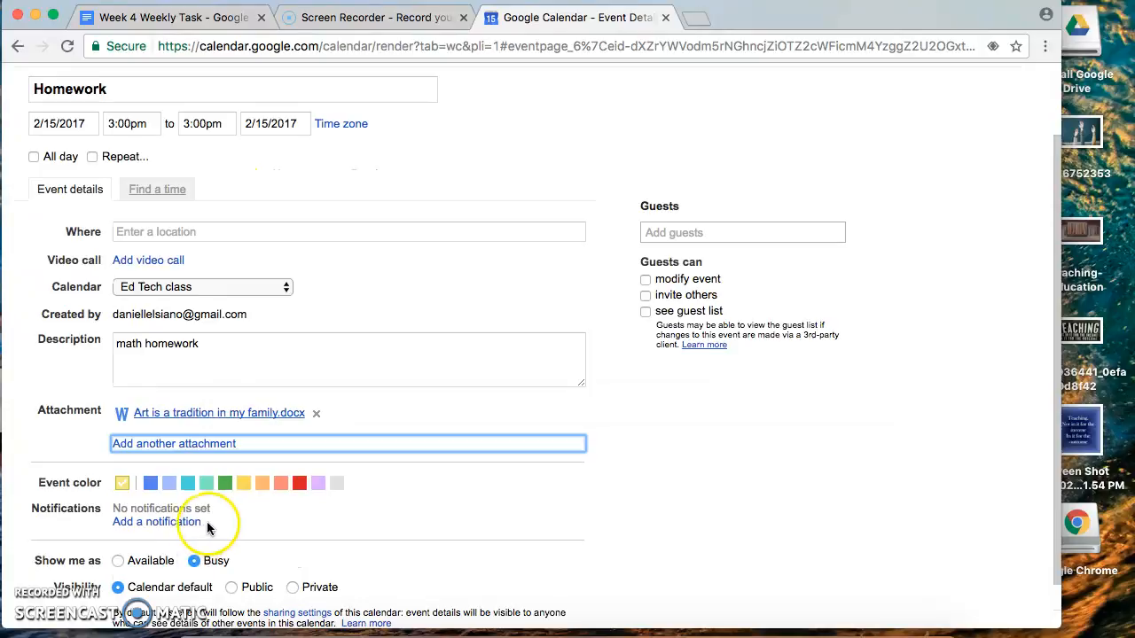
scroll(472, 490, down, 2)
scroll(473, 490, up, 3)
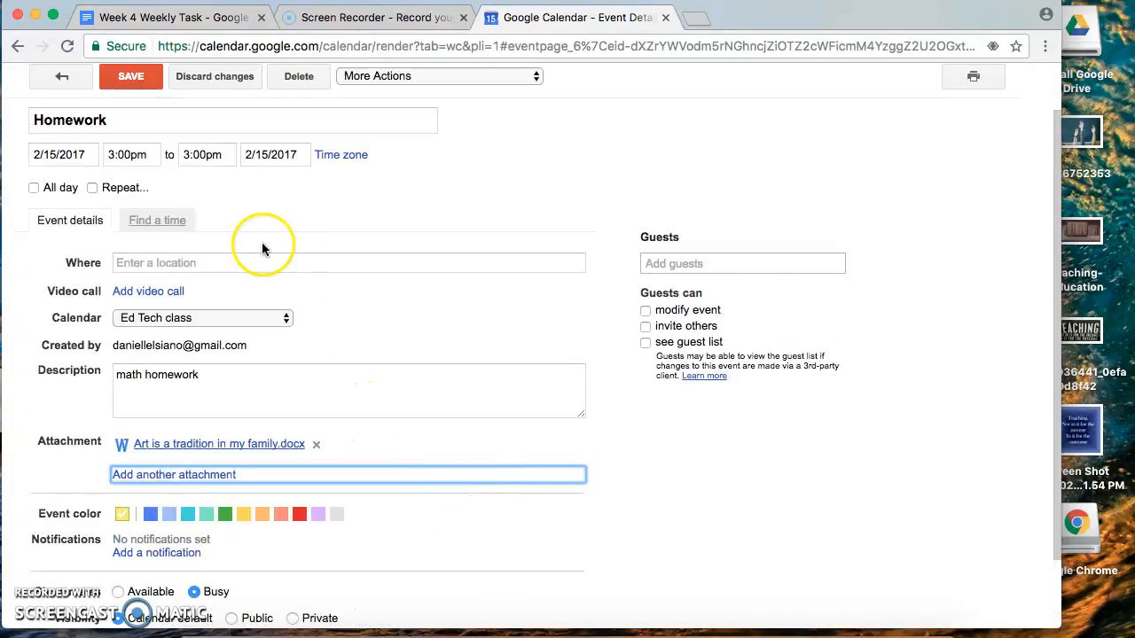
click(131, 76)
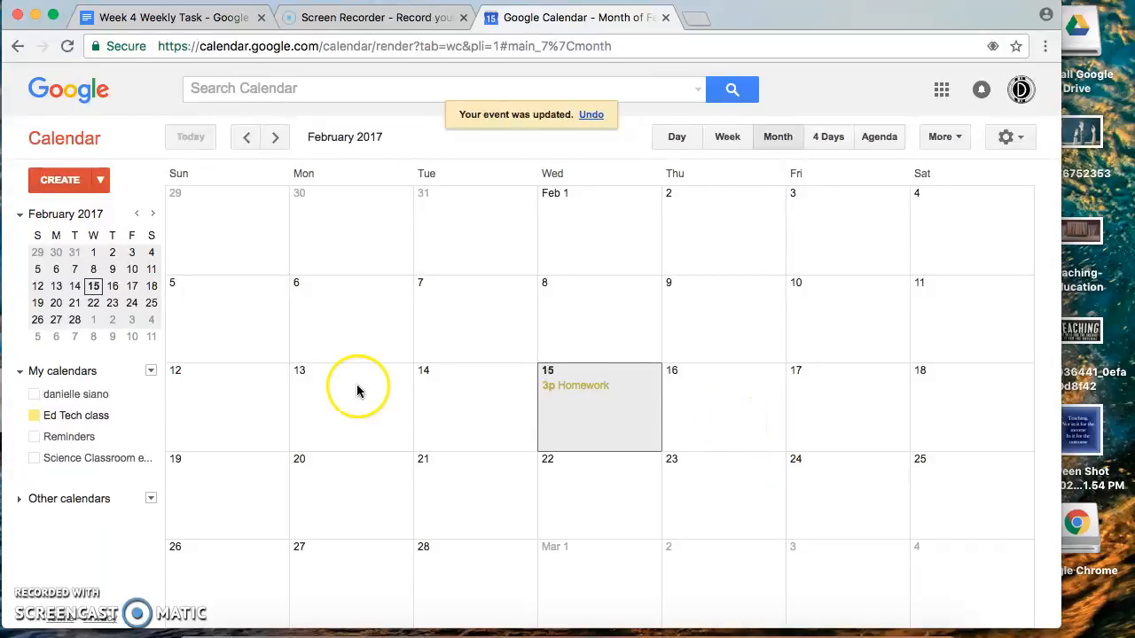
Step: Create a new event titled "Virtual office hours" on 2/15/2017 from 3:00pm to 4:00pm in the Ed Tech class calendar
click(81, 184)
click(405, 277)
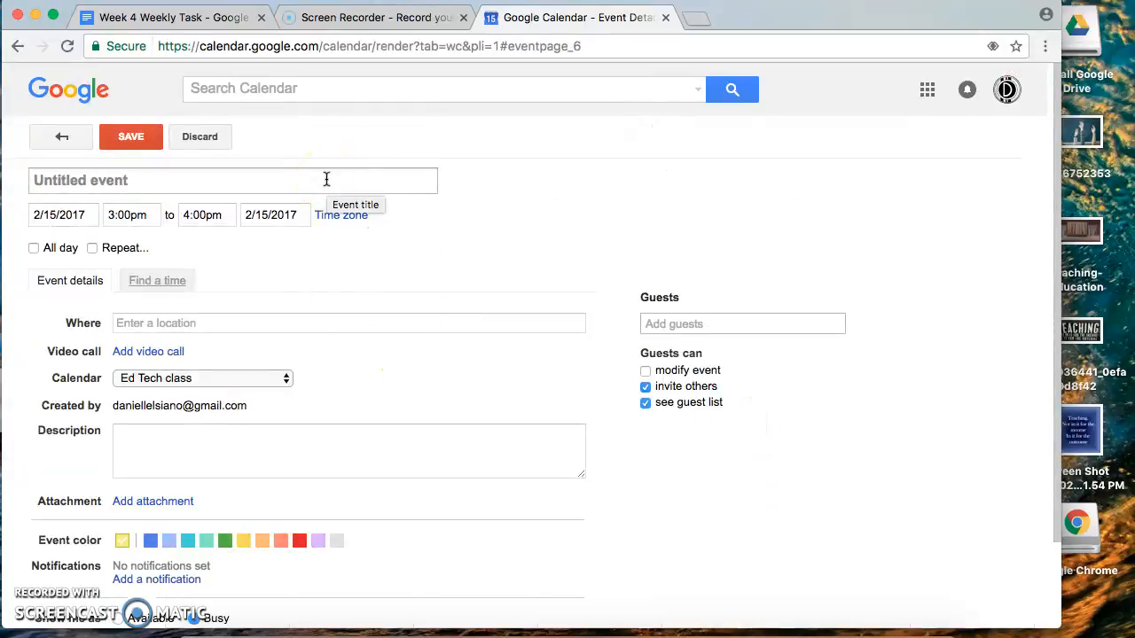
scroll(330, 246, down, 2)
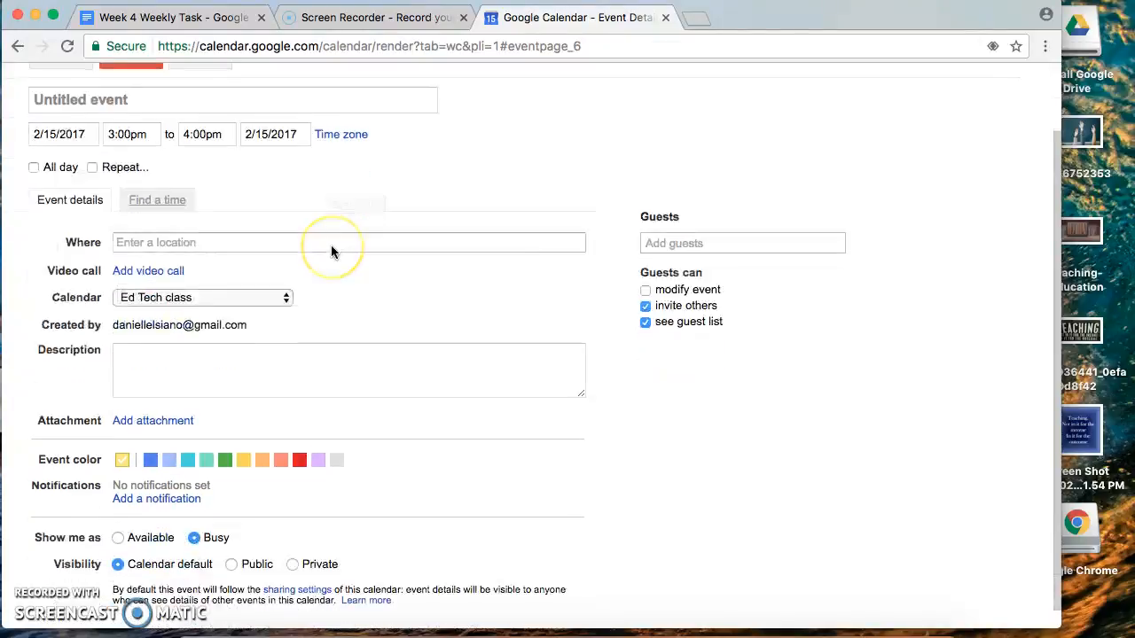
scroll(330, 247, up, 2)
click(288, 171)
text(Virtual office)
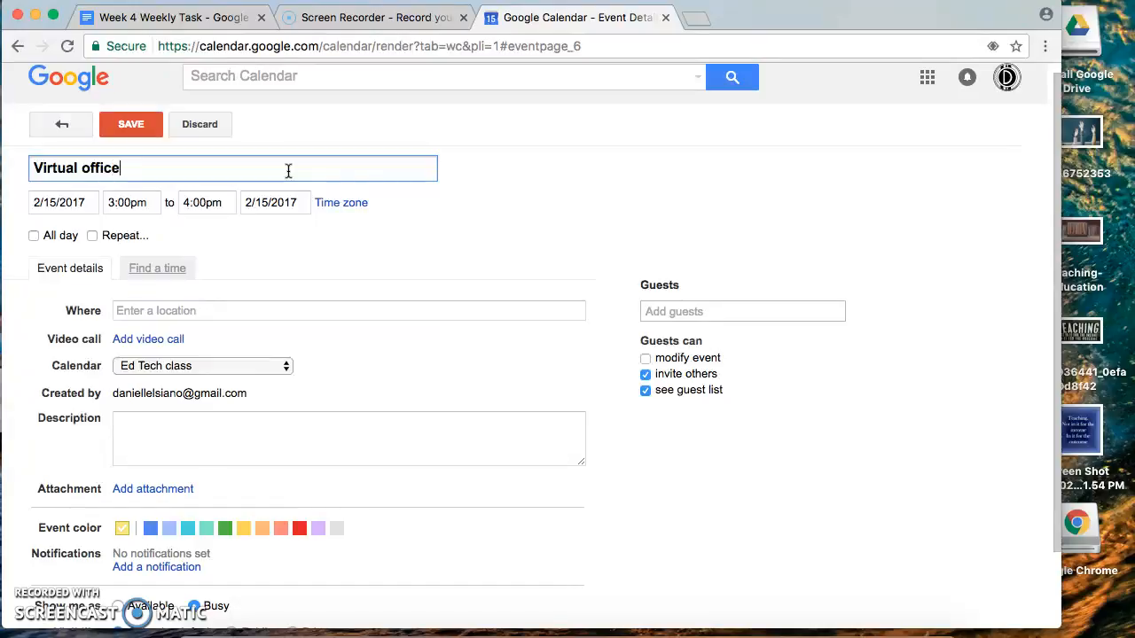
text( hours)
click(493, 231)
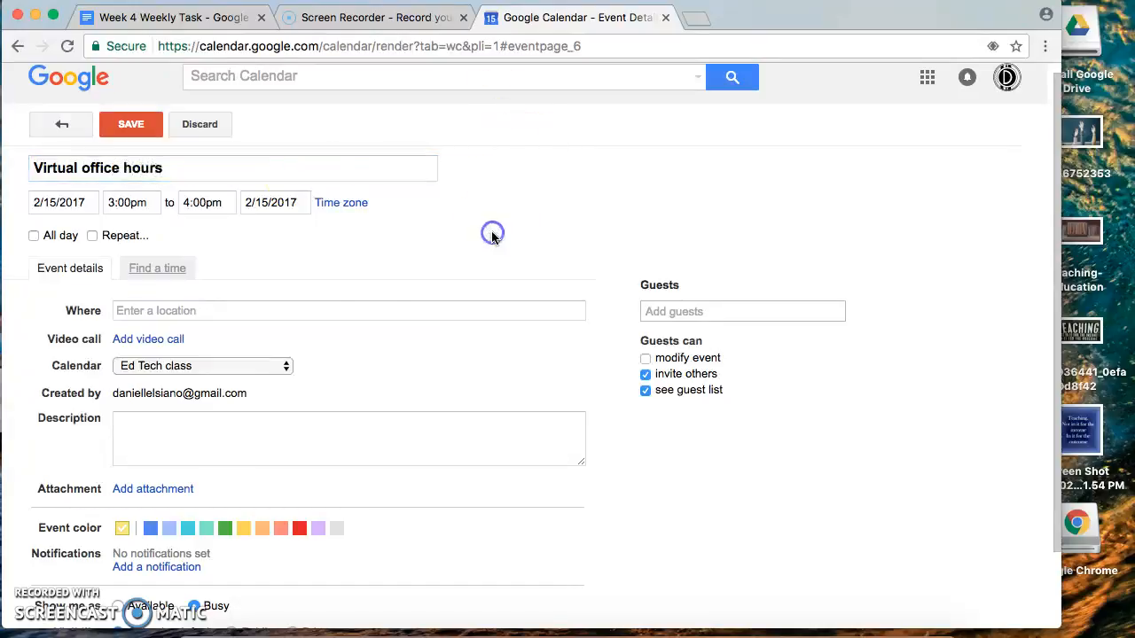
Step: Add a video call to the Virtual office hours event, set its event color to light purple, and save it
click(133, 339)
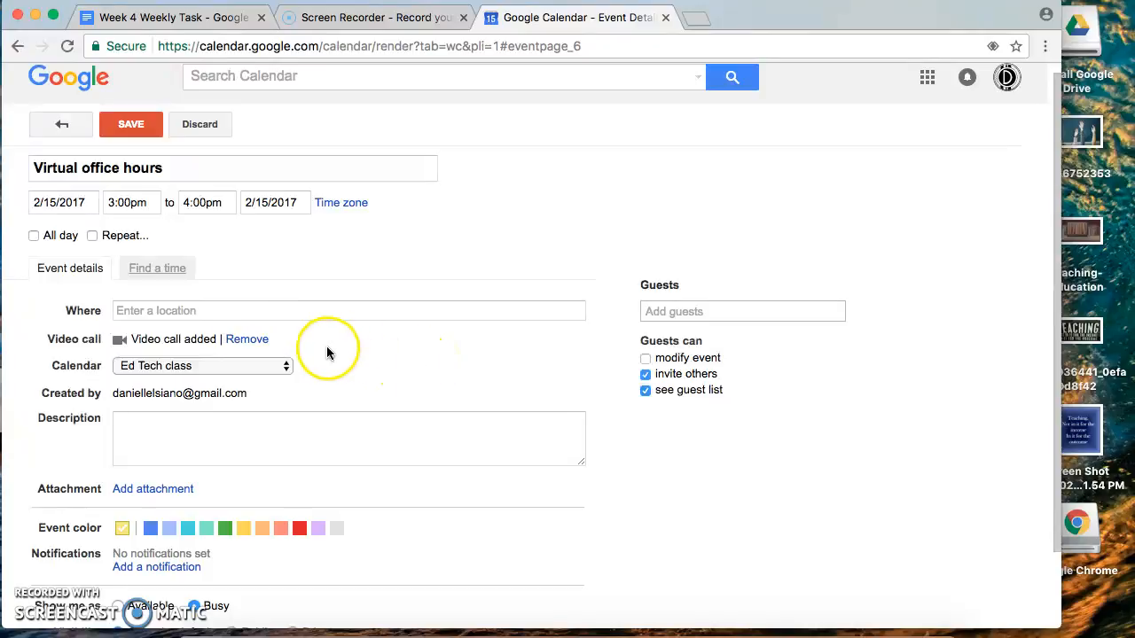
scroll(385, 410, down, 2)
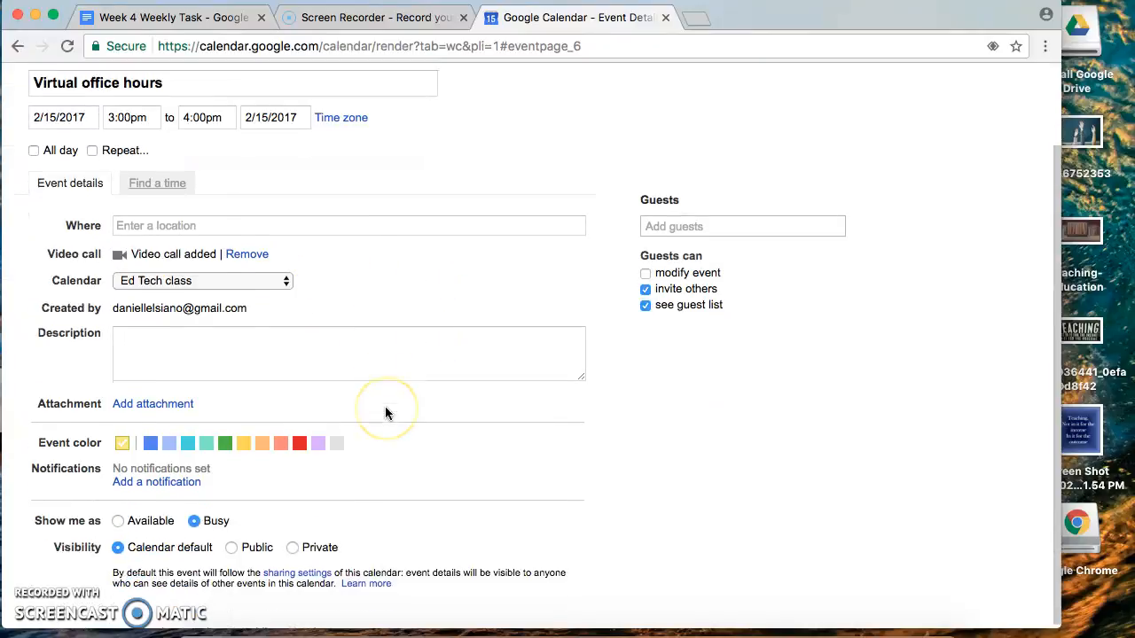
click(322, 440)
scroll(388, 440, up, 2)
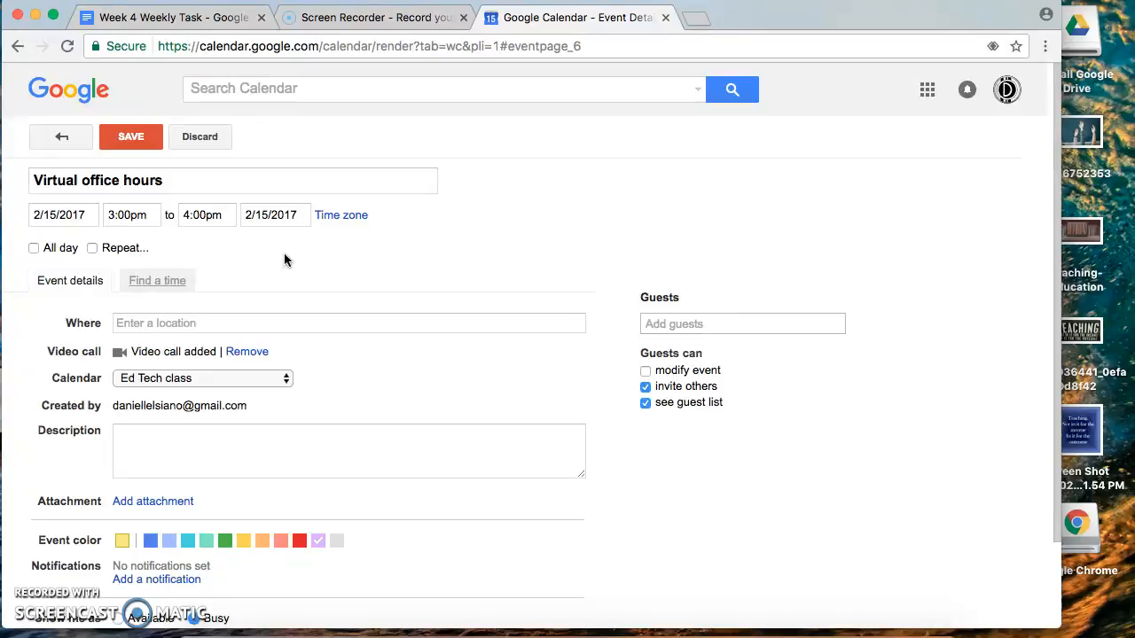
click(117, 140)
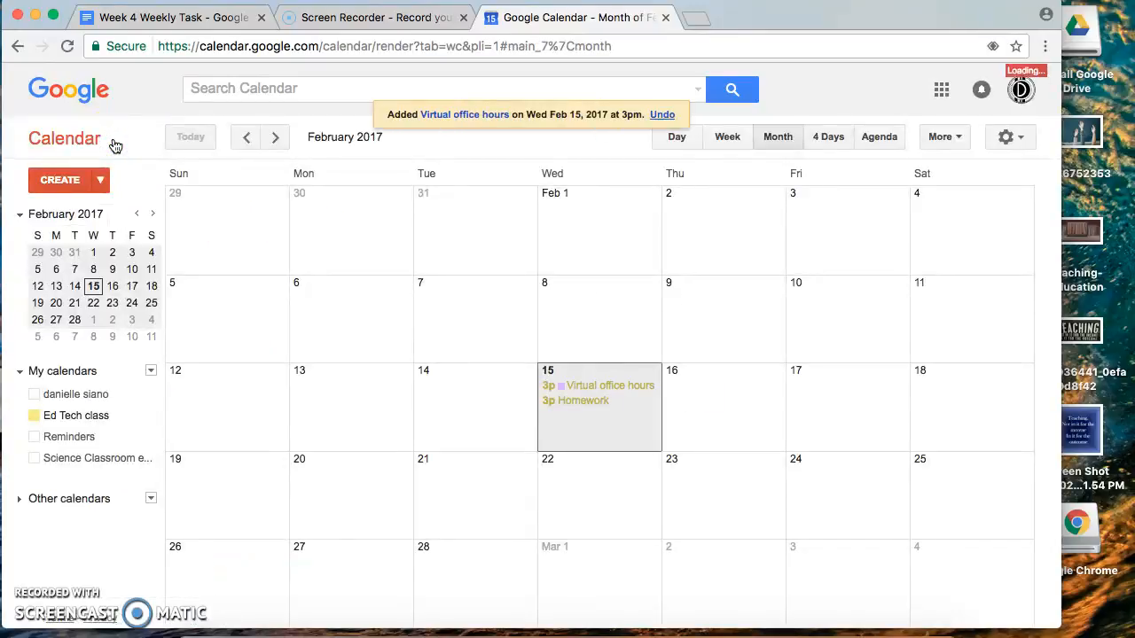
click(177, 330)
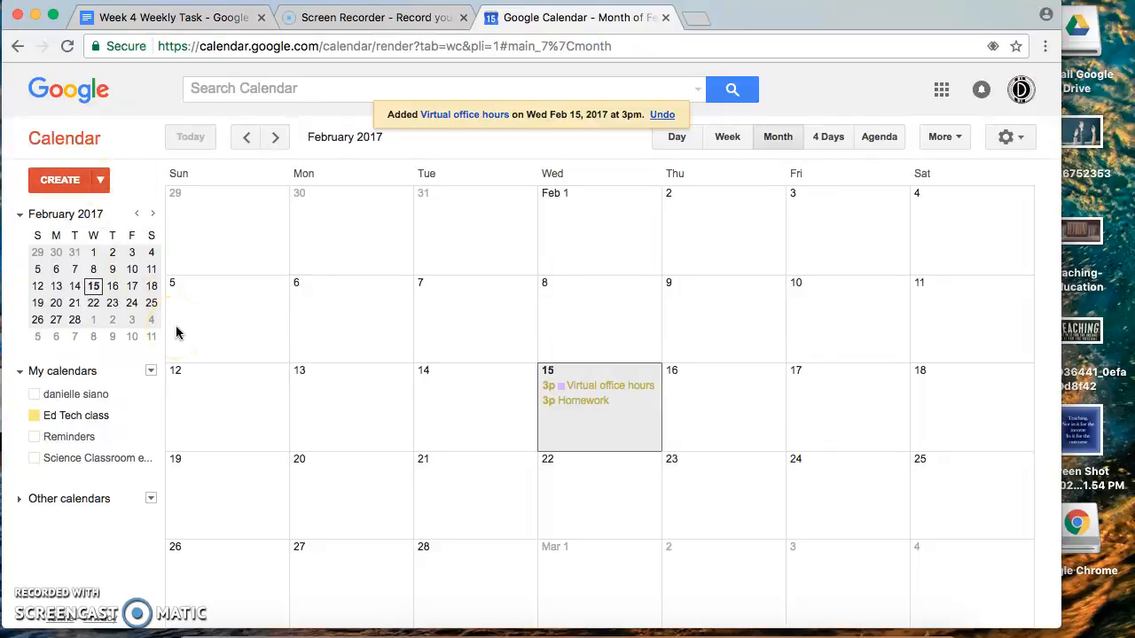